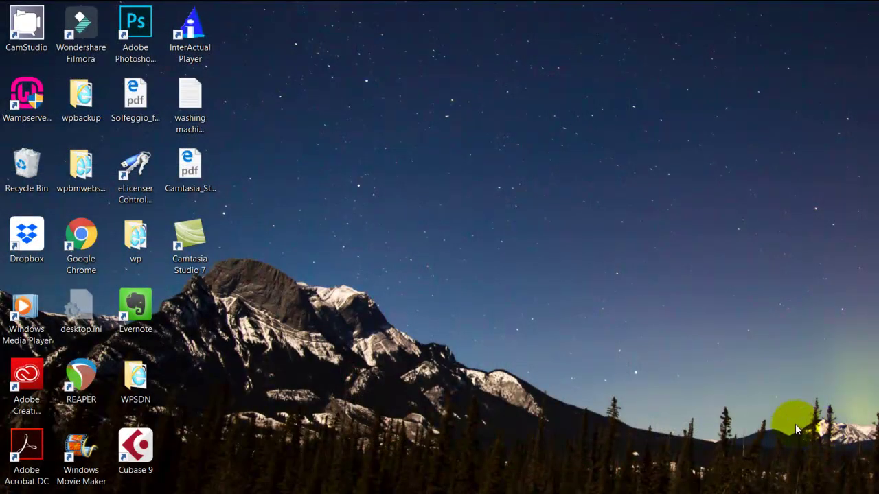
Launch Photoshop and drag jonjames4.jpg from the Images folder into the workspace to open it
double_click(137, 31)
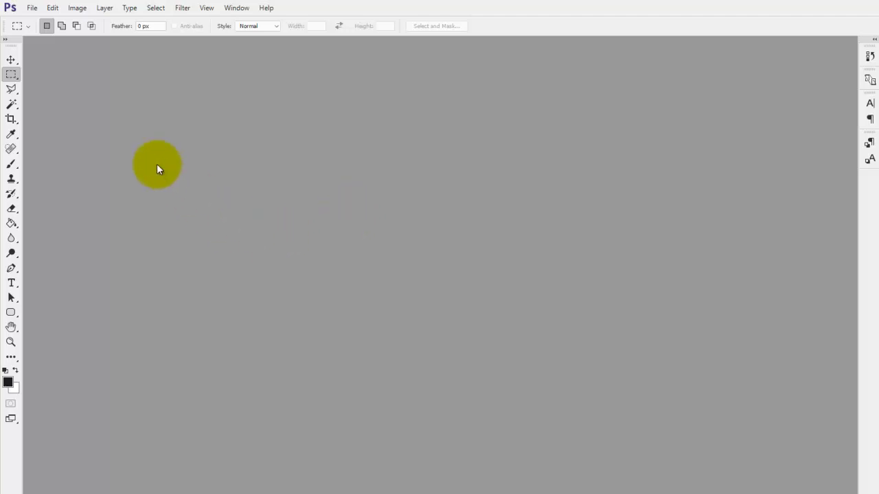
click(32, 8)
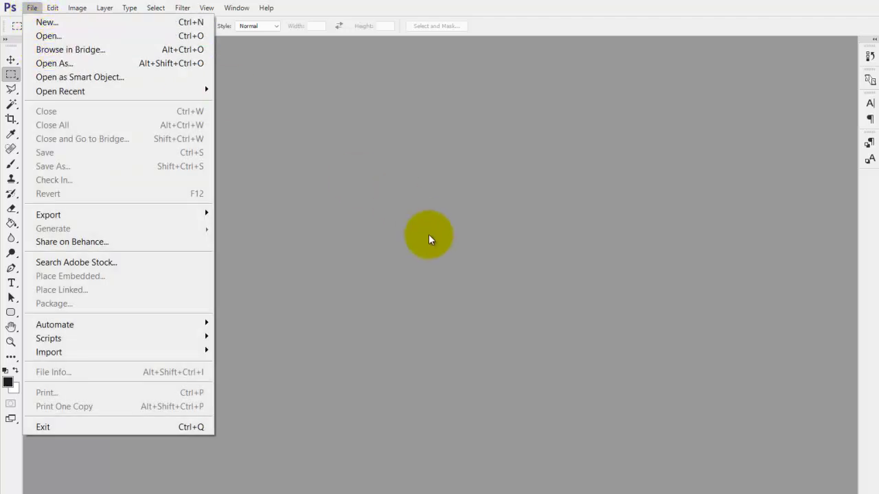
click(458, 235)
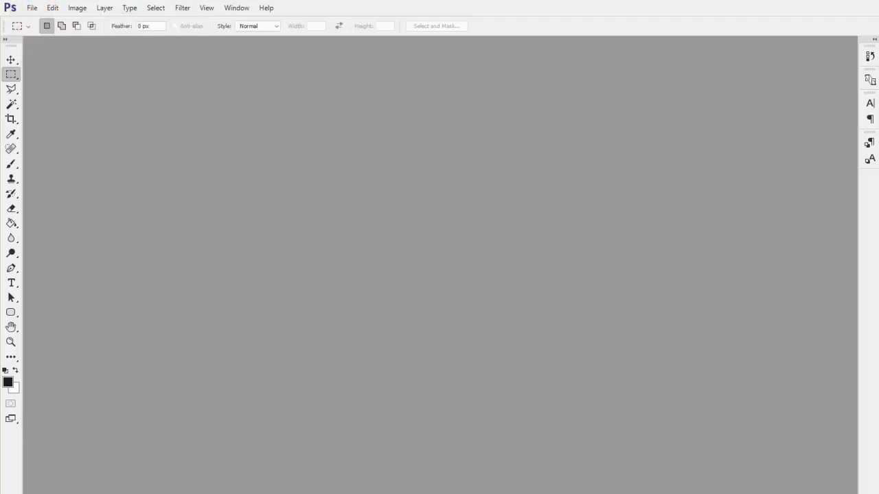
key(alt+Tab)
click(514, 302)
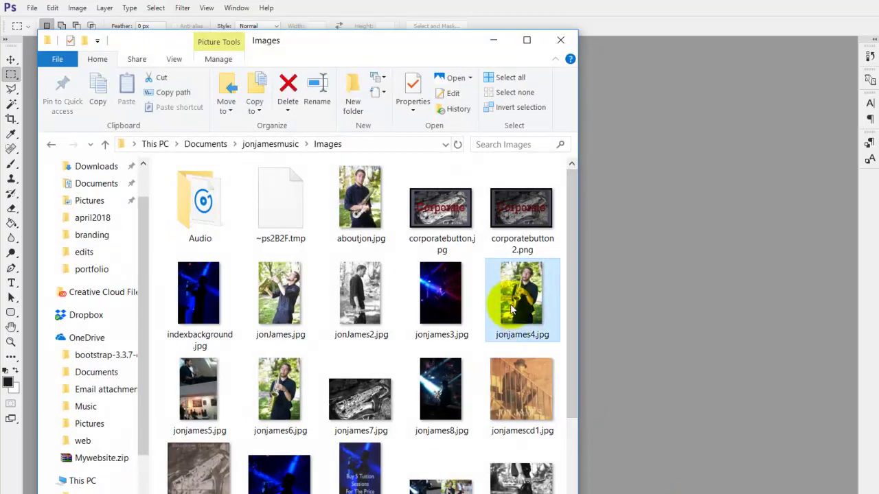
drag(511, 309, 619, 304)
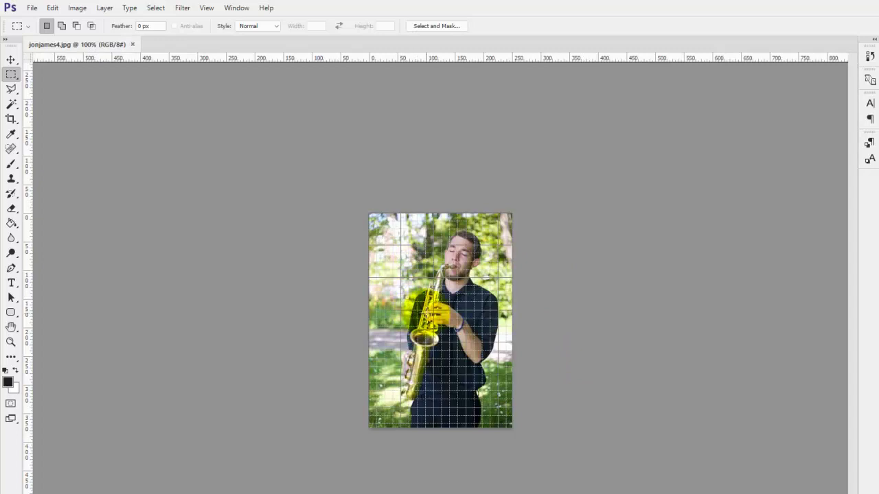
Hide the grid, zoom to 200%, and convert the locked Background into an editable Layer 0
key(ctrl+apostrophe)
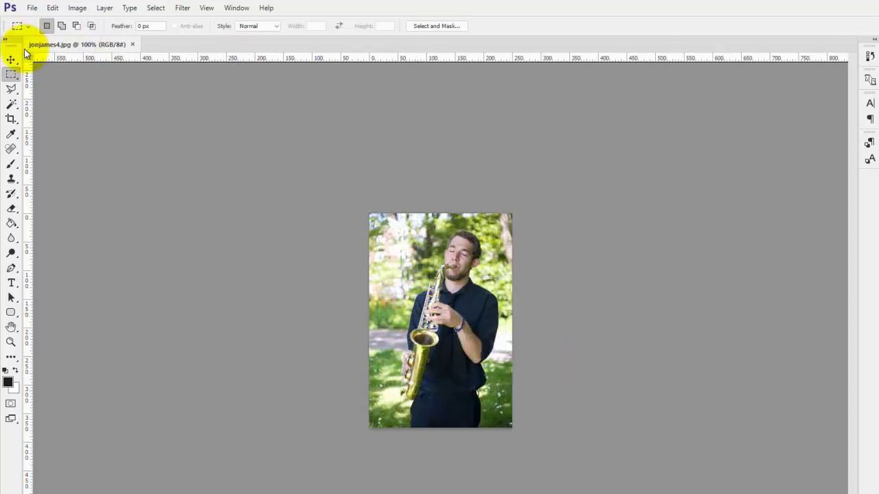
key(ctrl+plus)
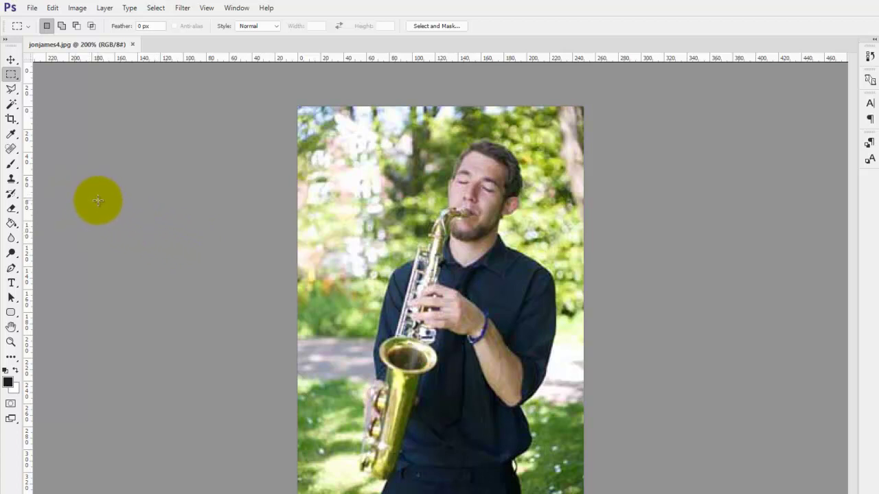
click(11, 60)
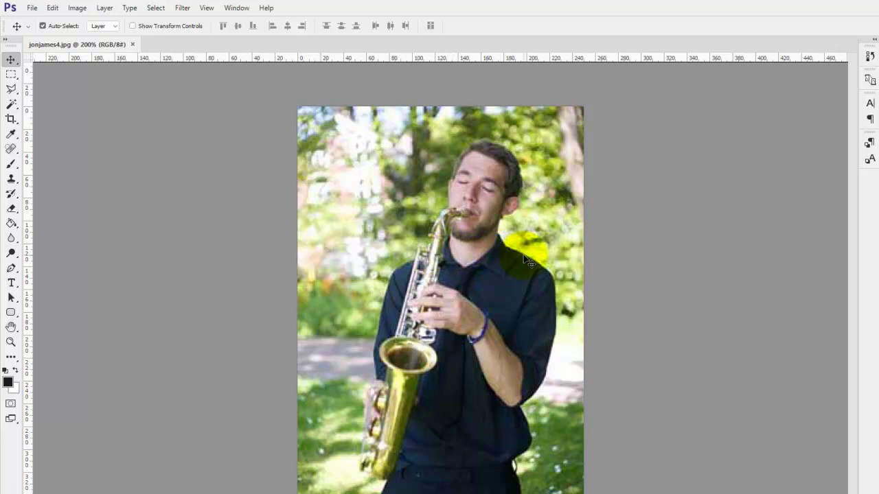
click(434, 424)
key(ctrl+shift+n)
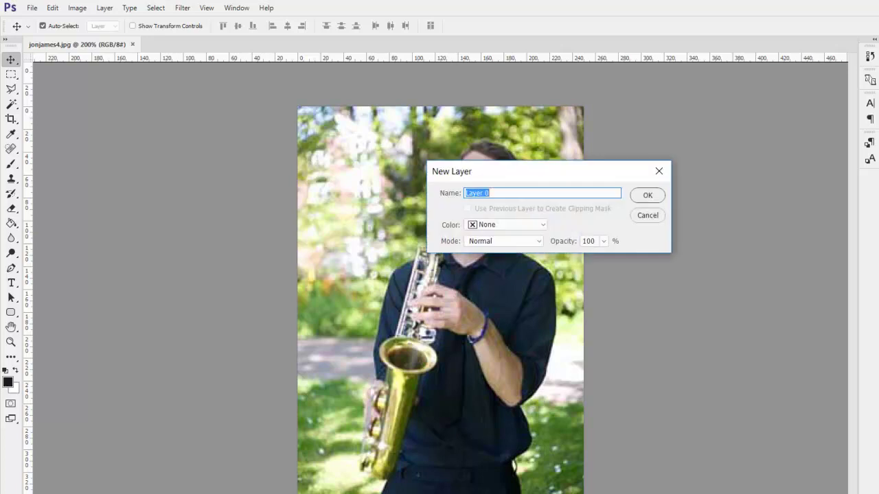
click(648, 196)
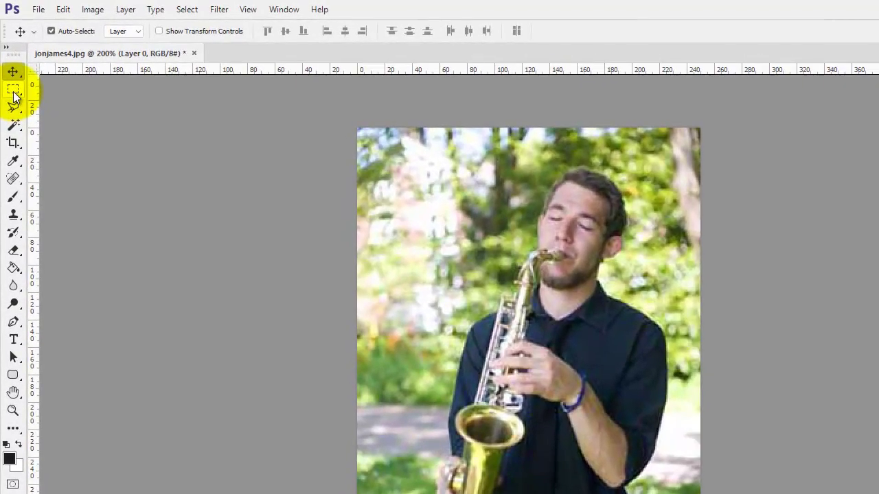
Draw an elliptical marquee circle around the saxophonist's head, sax and upper body, then invert it
click(13, 92)
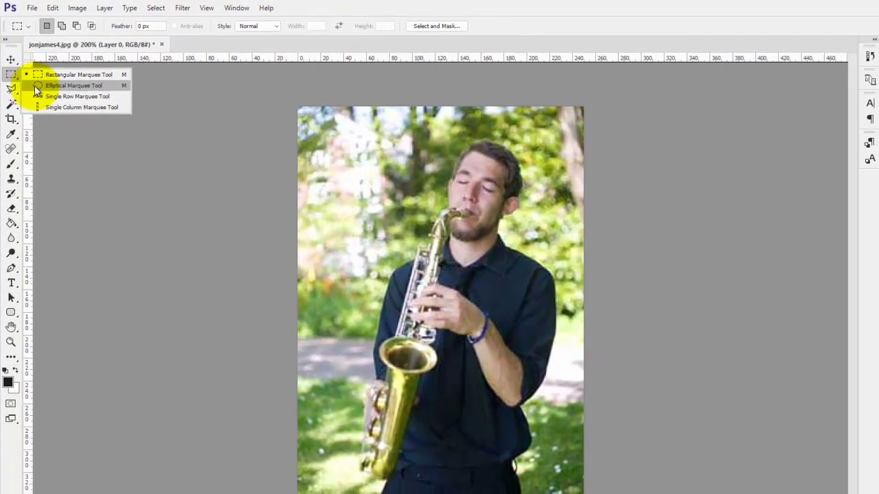
click(39, 93)
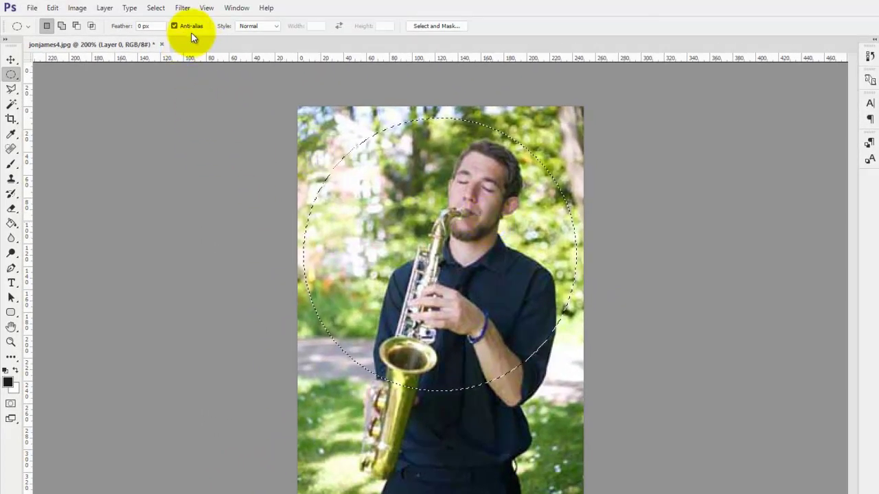
click(156, 9)
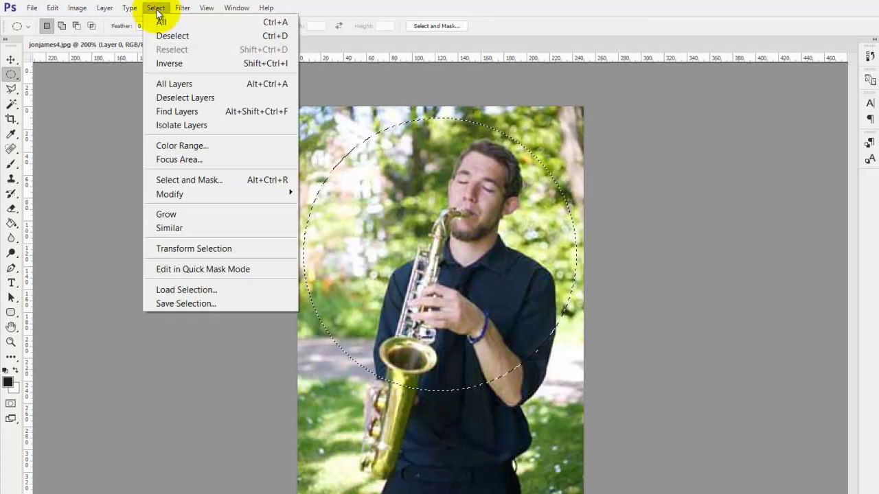
click(176, 64)
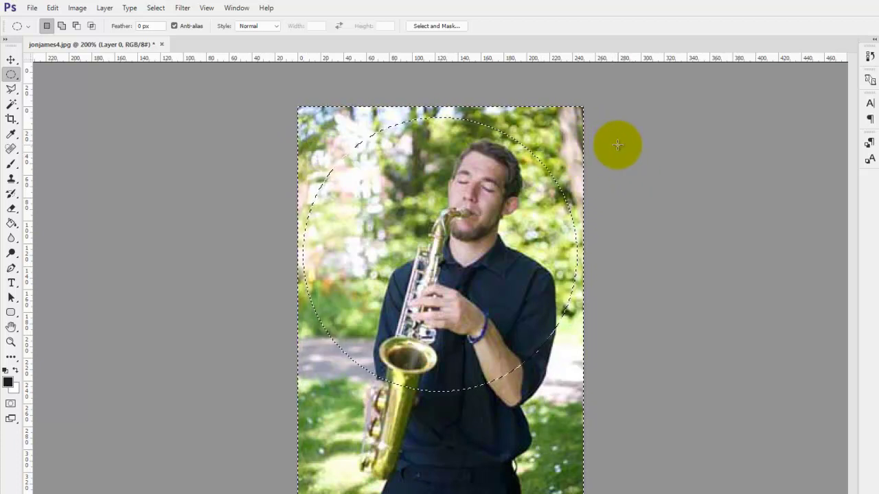
Delete the area outside the circle and deselect
key(Delete)
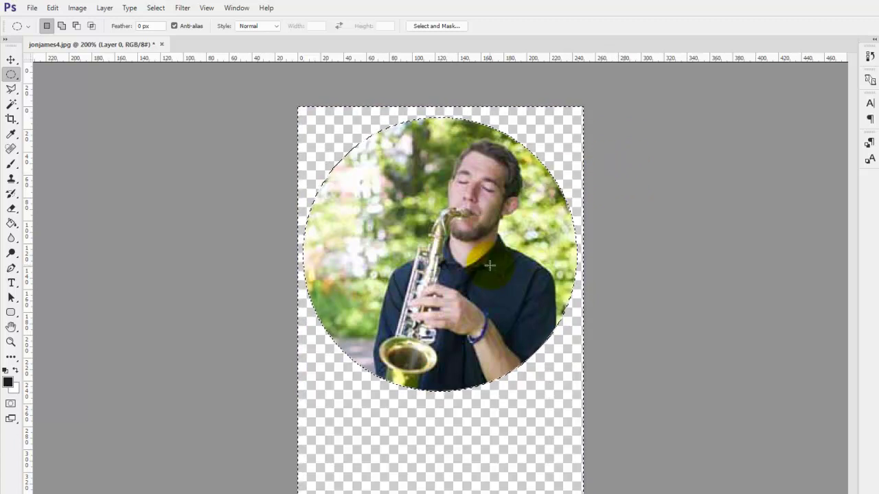
key(ctrl+d)
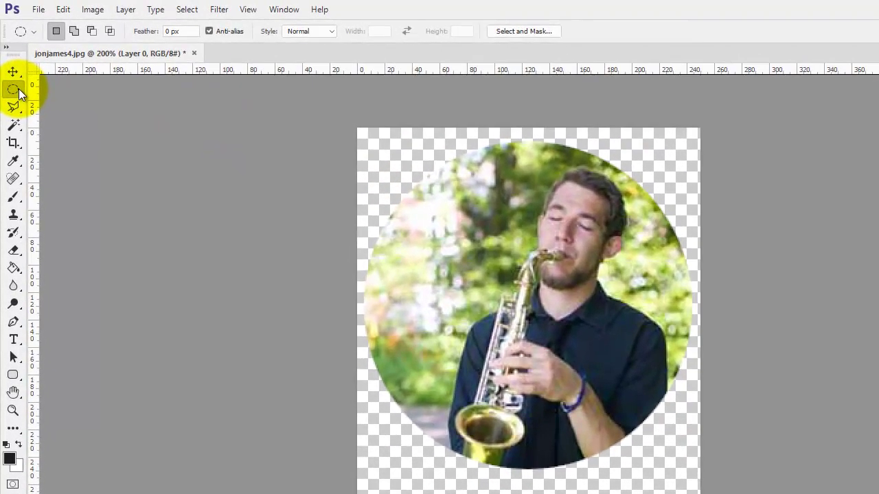
Crop the canvas to a 249×248 px square around the circle and zoom back to 100%
right_click(16, 77)
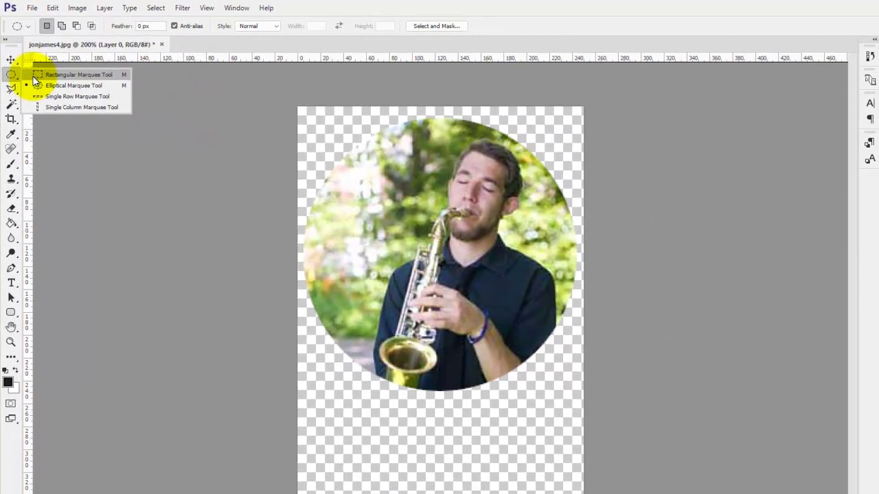
click(41, 89)
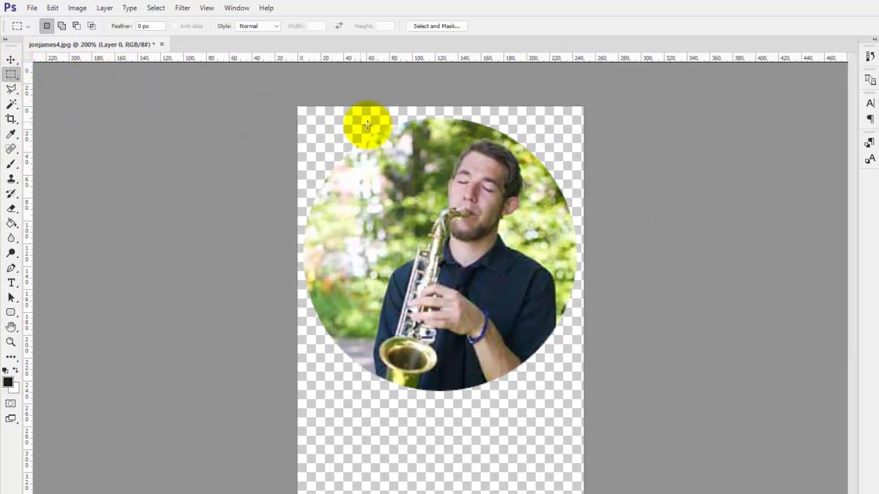
drag(298, 113, 581, 395)
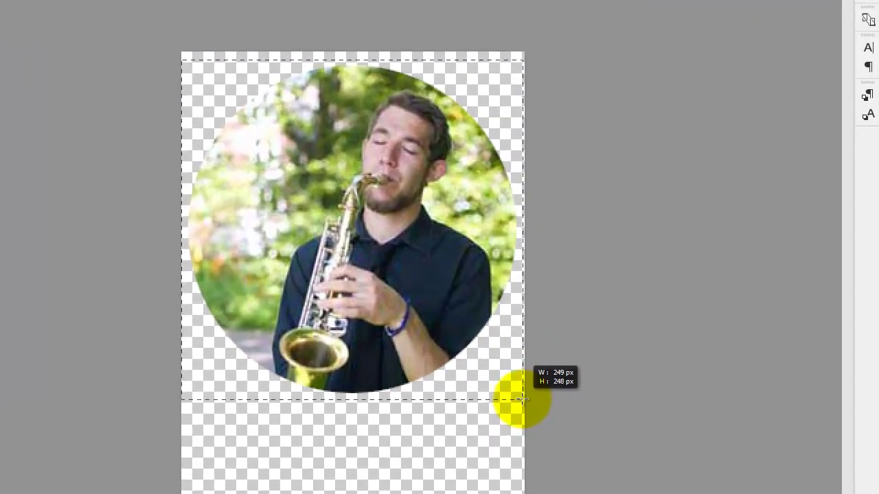
drag(521, 398, 520, 399)
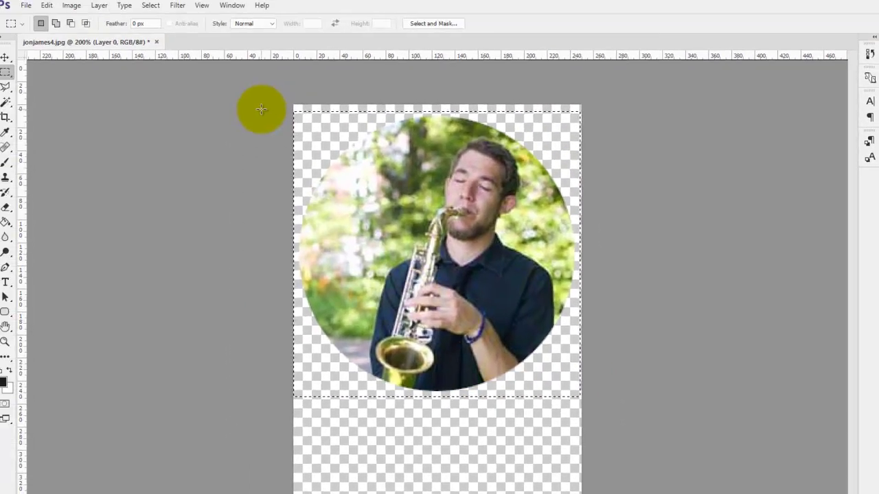
click(71, 4)
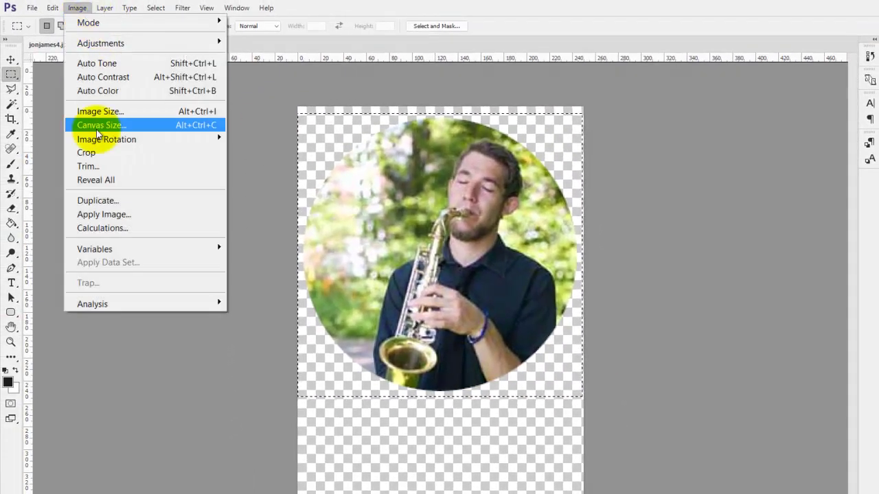
click(96, 152)
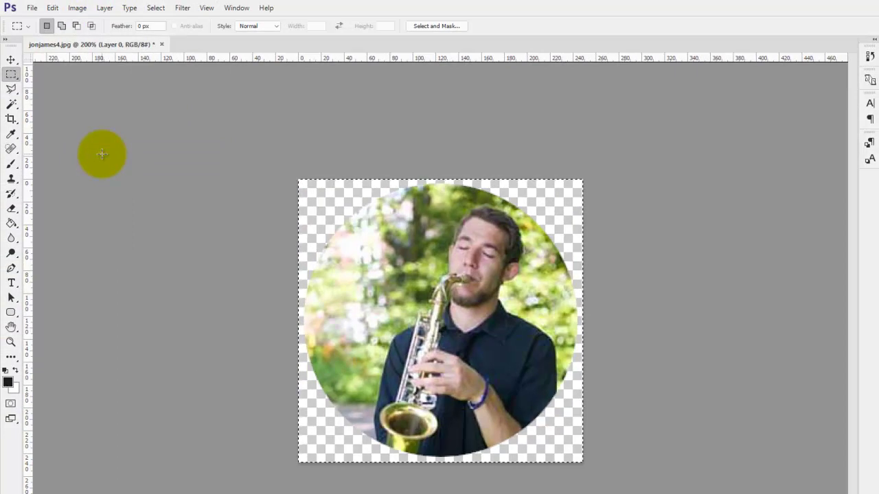
key(ctrl+d)
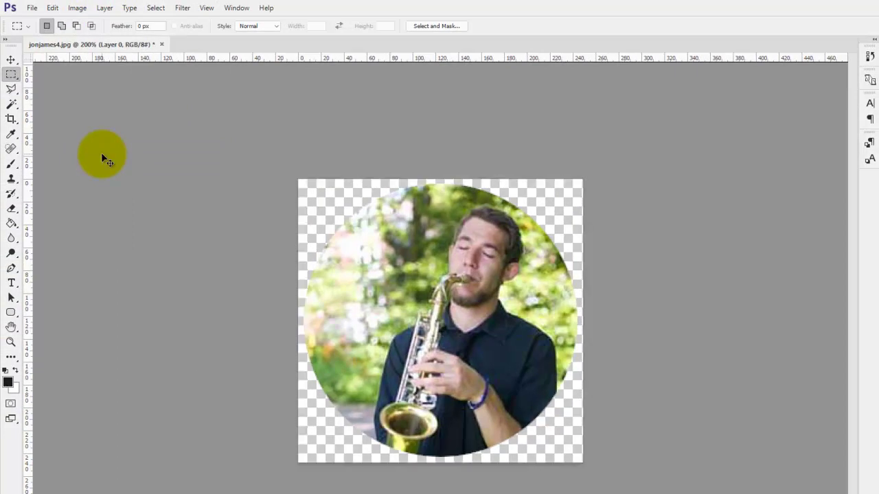
key(ctrl+minus)
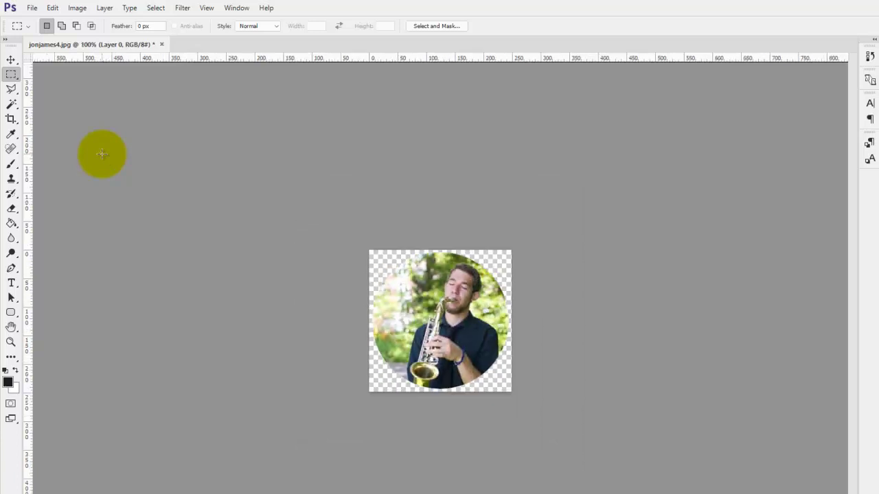
click(10, 60)
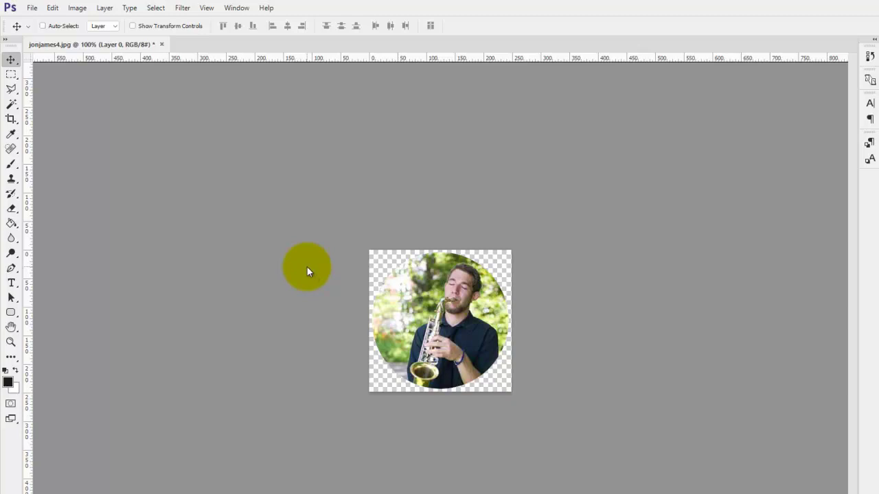
Open Save for Web with Alt+Shift+Ctrl+S, set to PNG-24 with transparency at 249×248 px
key(ctrl+alt+shift+s)
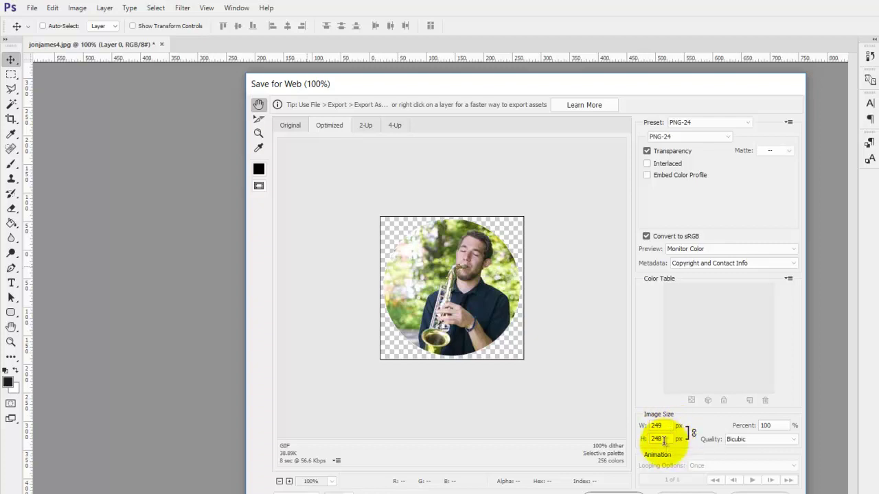
Save the optimized PNG as jonjamescircle.png in the portfolio folder
click(622, 490)
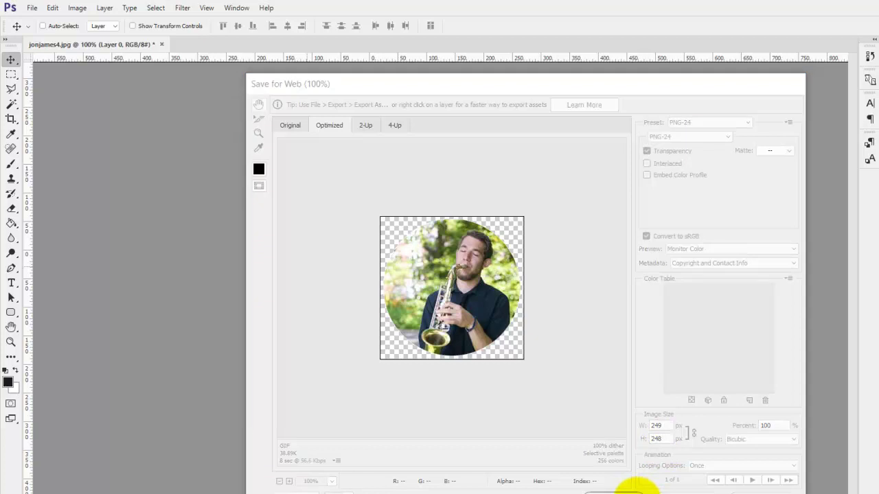
click(437, 356)
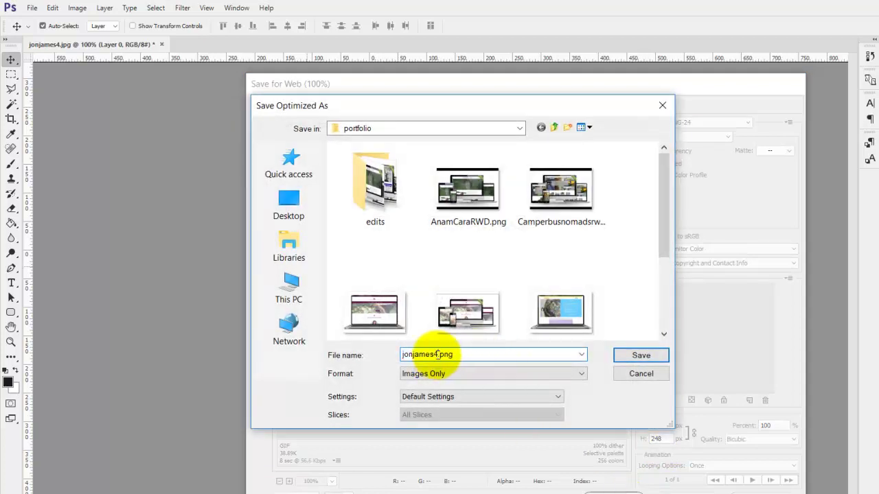
key(BackSpace)
text(circle)
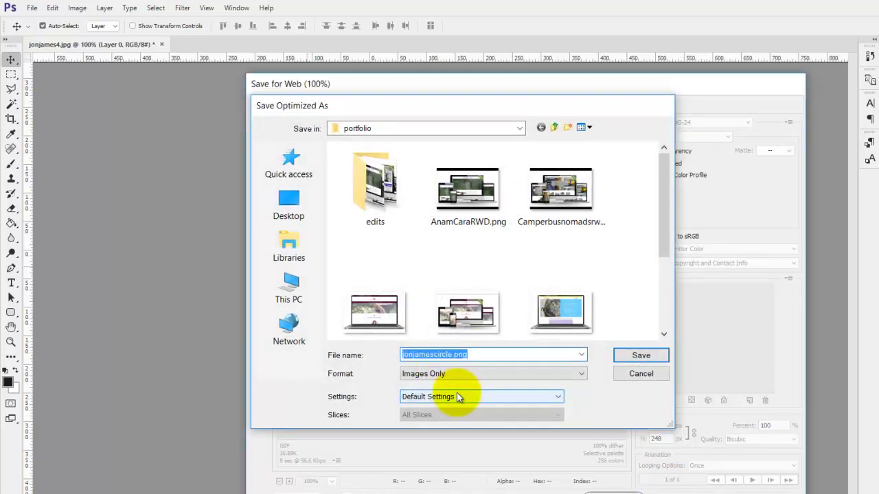
key(Return)
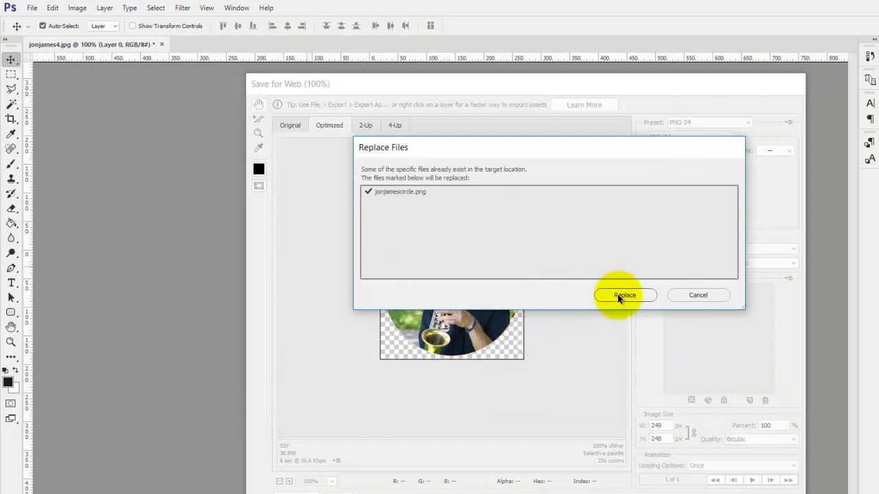